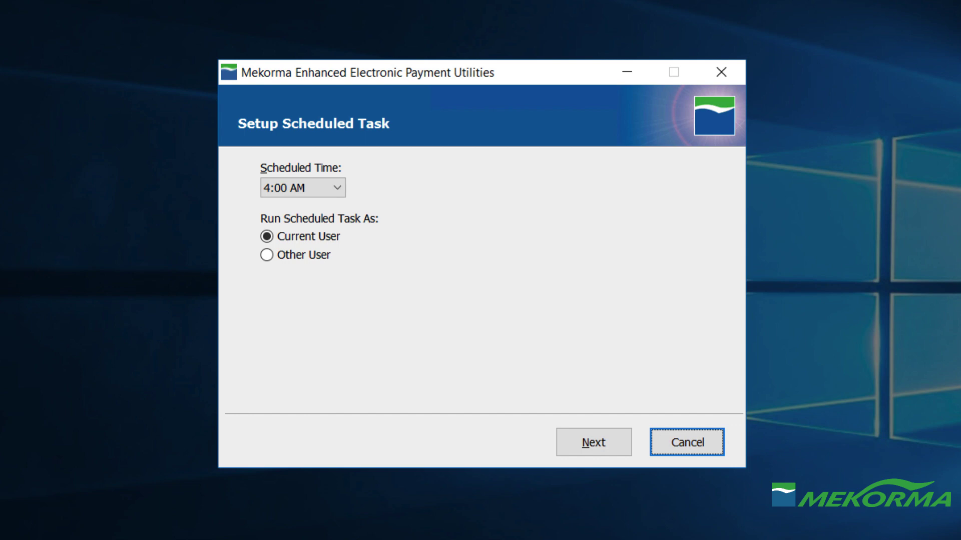
- Schedule the task for 4:00 AM running as the current user and continue the setup
left_click(336, 188)
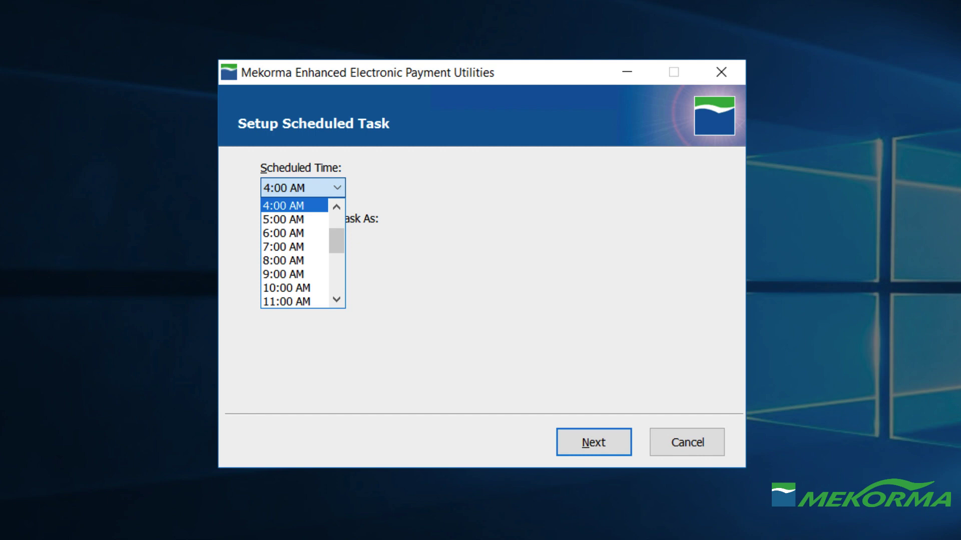
key("Escape")
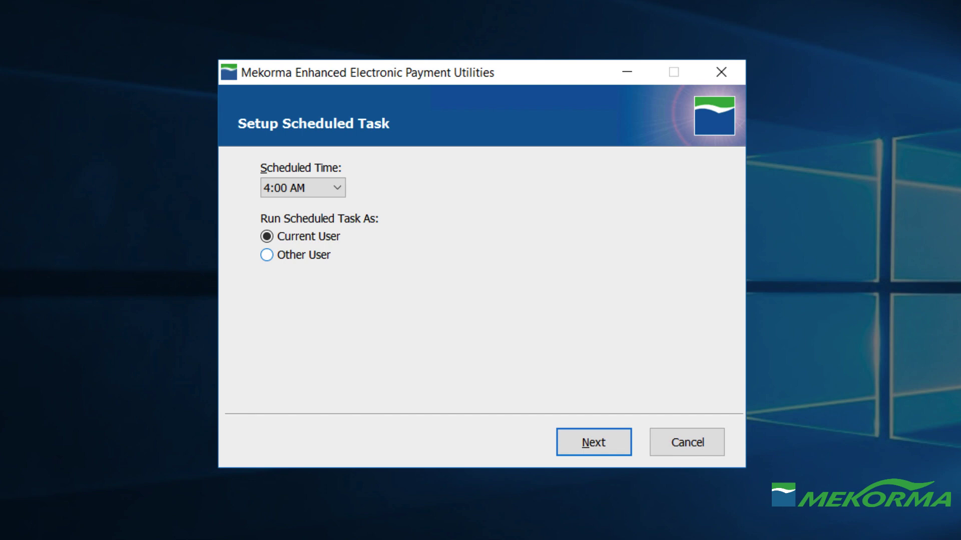
left_click(267, 255)
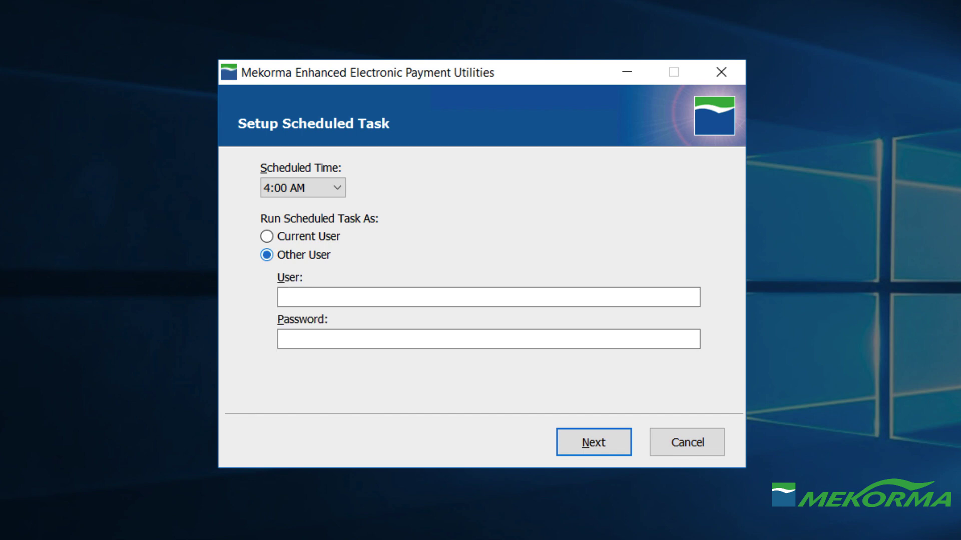
left_click(266, 236)
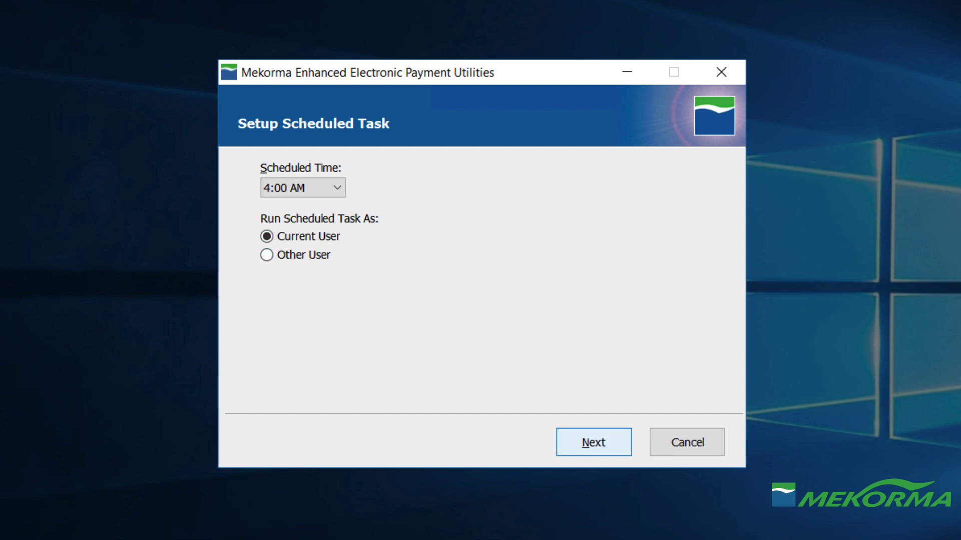
left_click(594, 442)
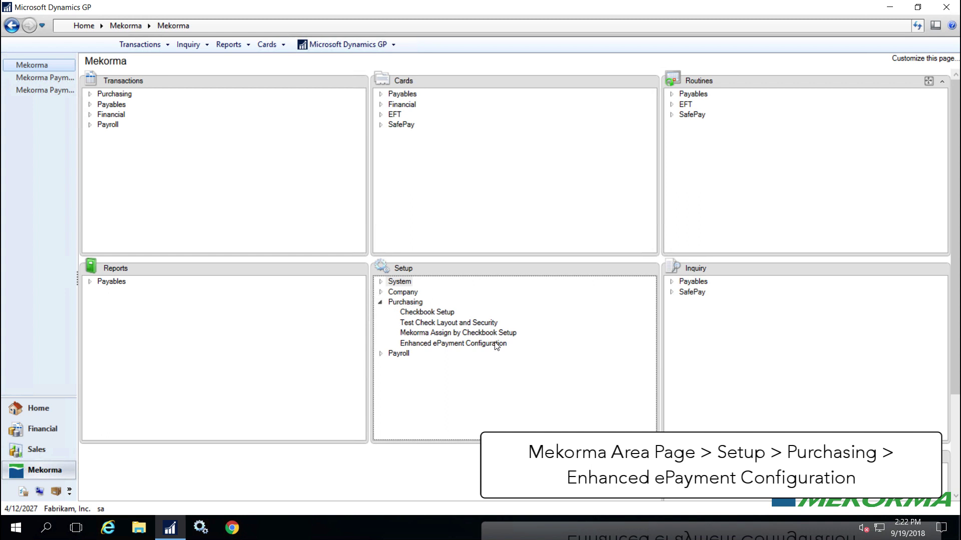
- Start the Enhanced ePayment Configuration in the Purchasing setup and accept the access information with Off-site check printing
left_click(496, 345)
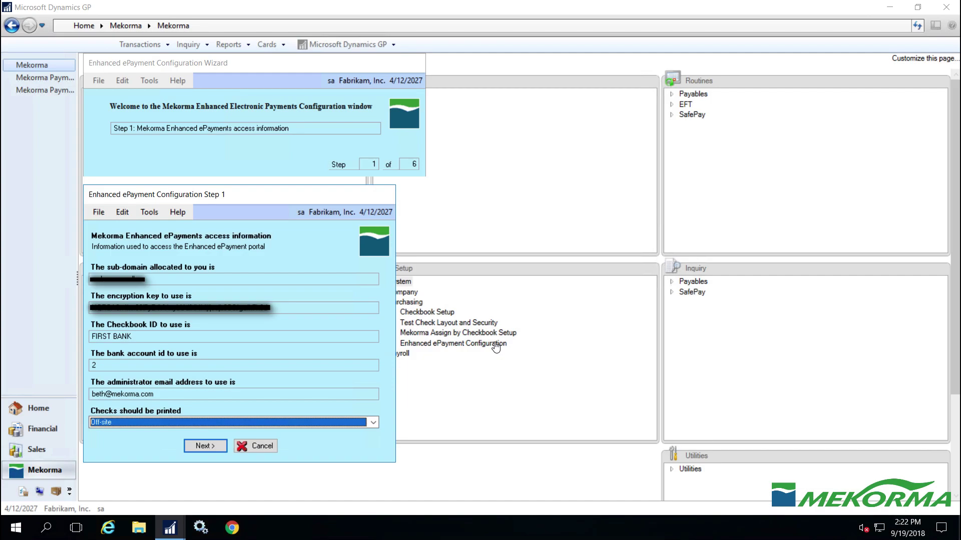
left_click(374, 423)
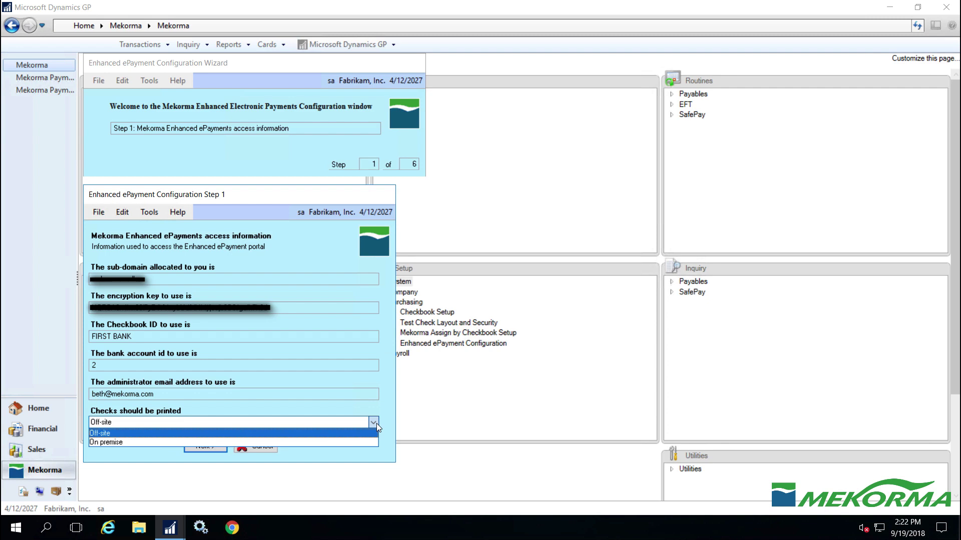
left_click(377, 423)
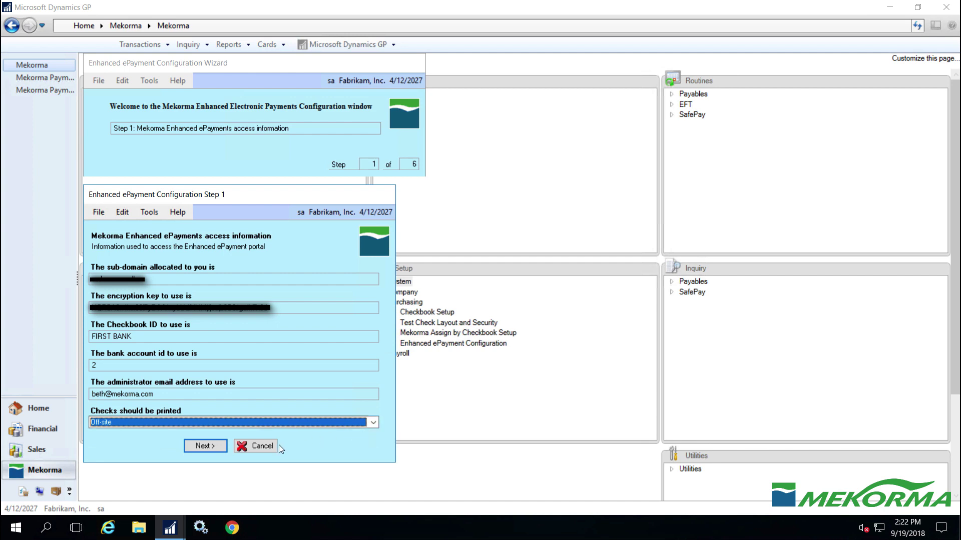
left_click(215, 443)
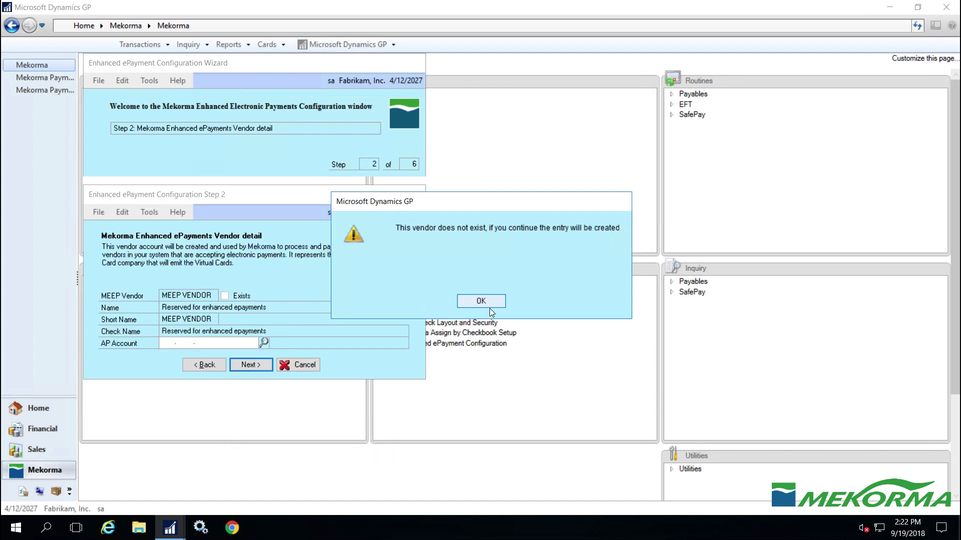
- Accept creating the new MEEP VENDOR with the Accounts Payable account as its AP account
left_click(481, 302)
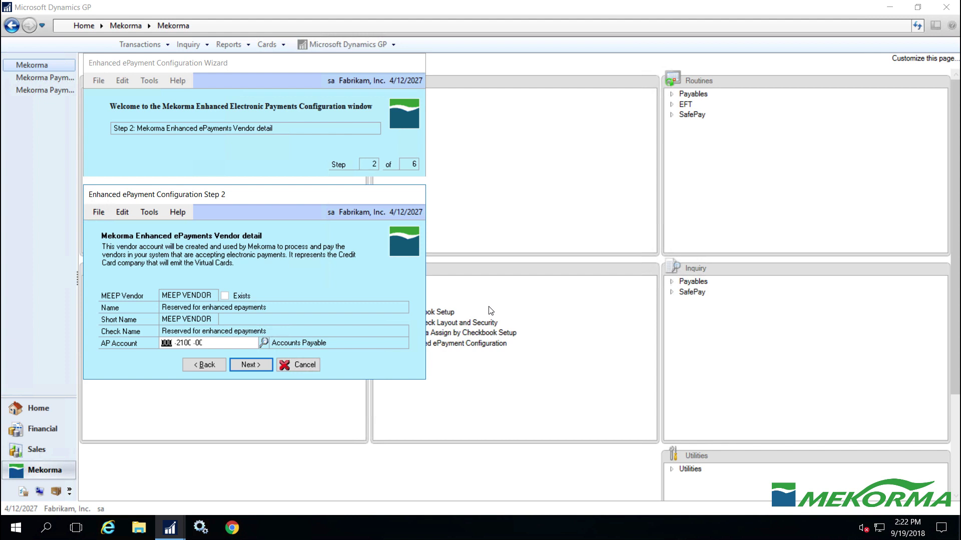
left_click(263, 343)
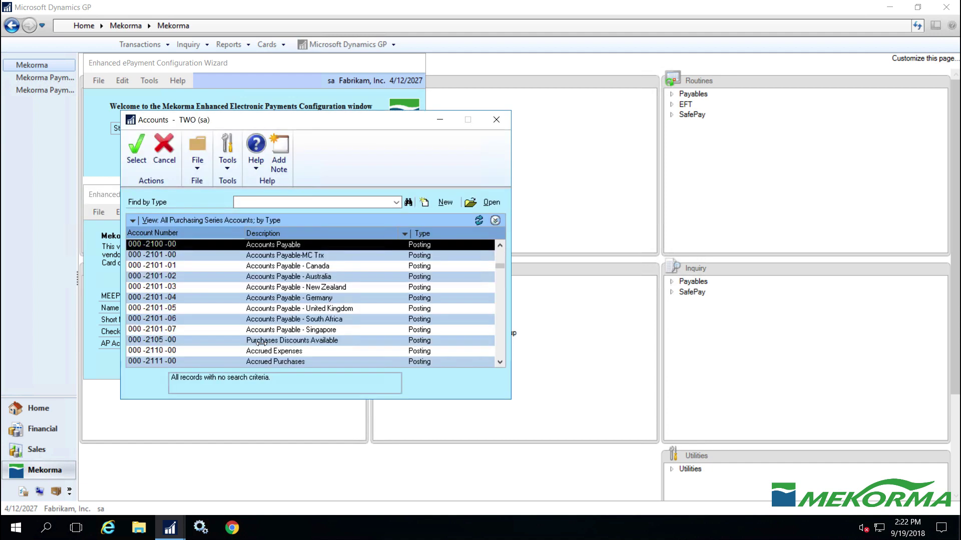
left_click(496, 119)
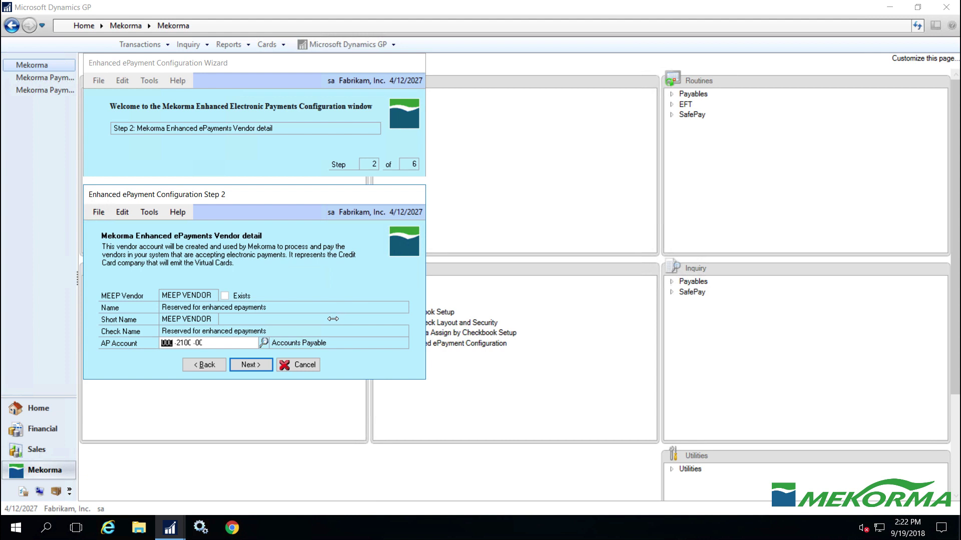
left_click(257, 364)
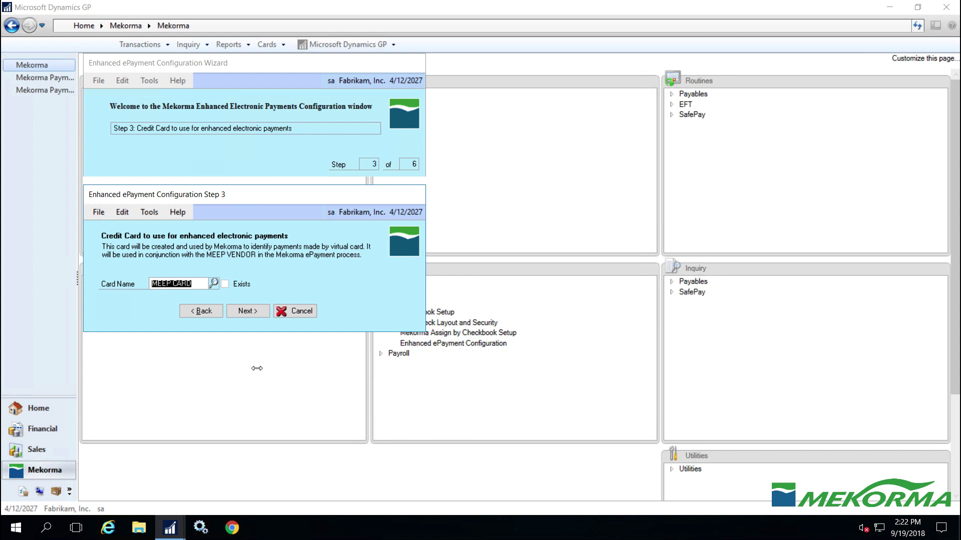
- Review the existing credit cards, then keep MEEP CARD as the card name and create it as a new credit card
left_click(212, 283)
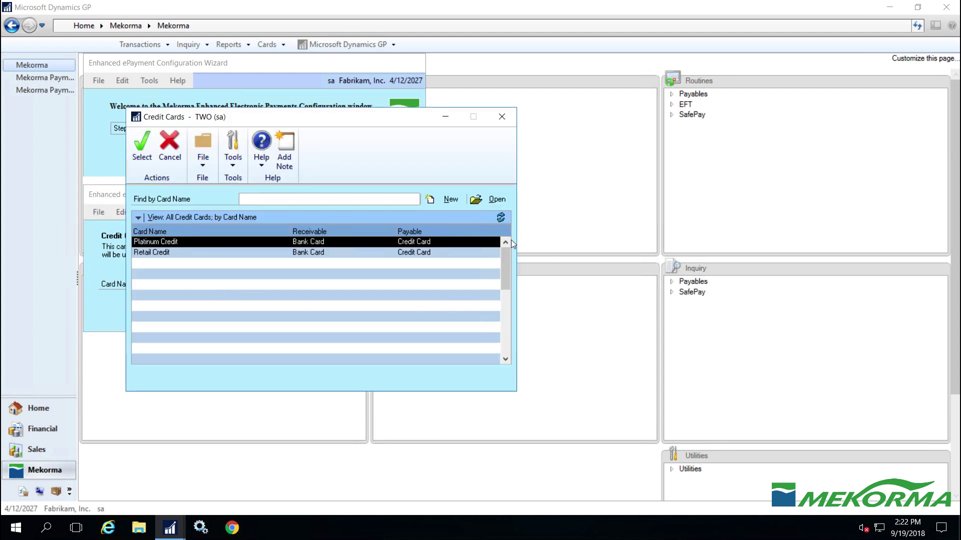
left_click(506, 243)
left_click(506, 243)
left_click(506, 243)
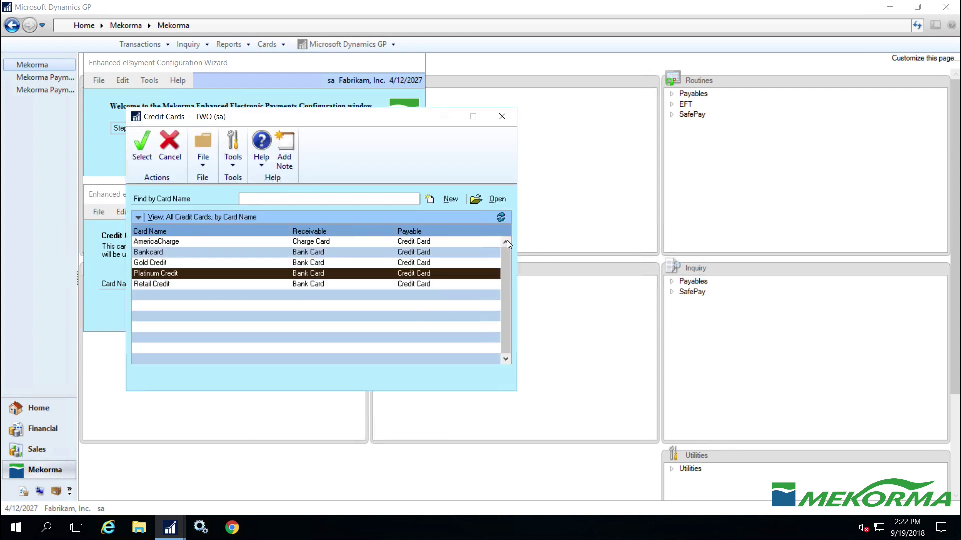
left_click(502, 117)
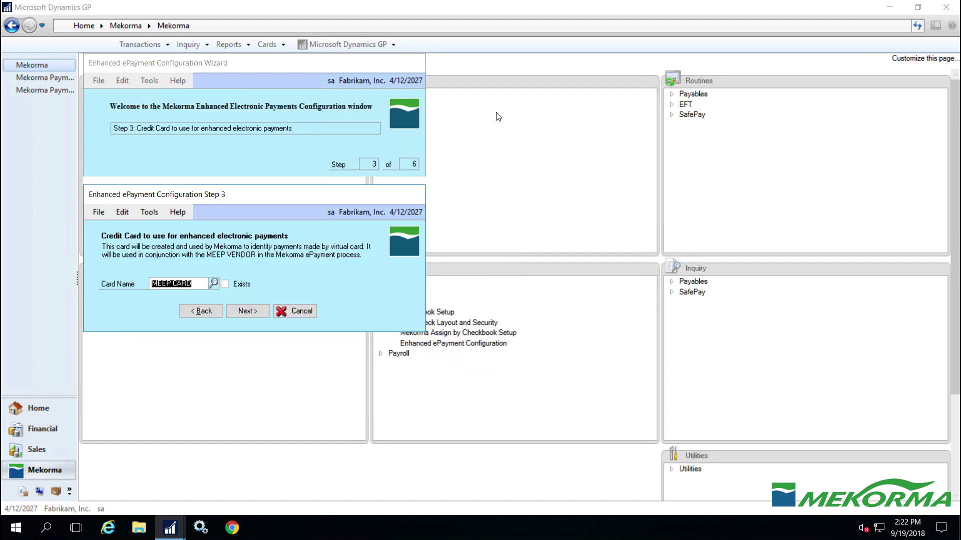
left_click(257, 310)
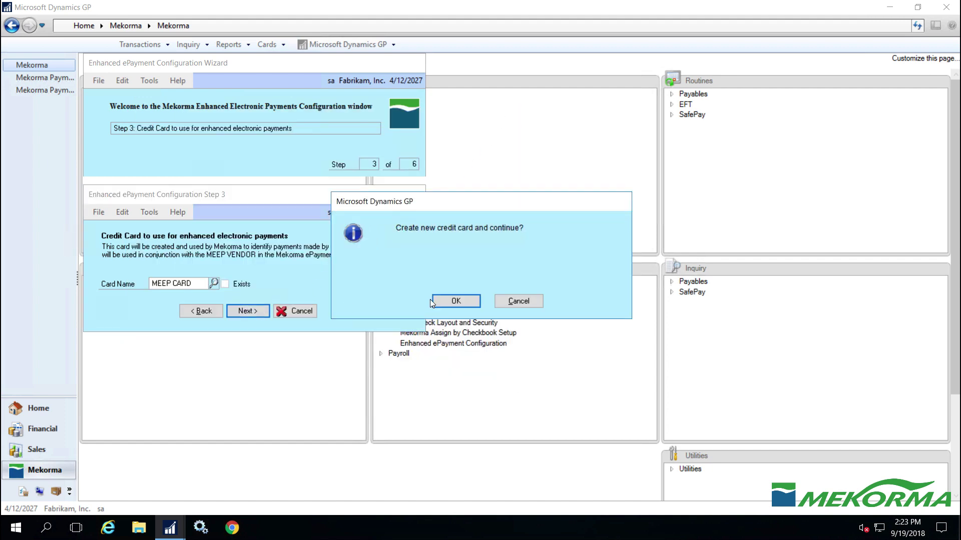
left_click(423, 298)
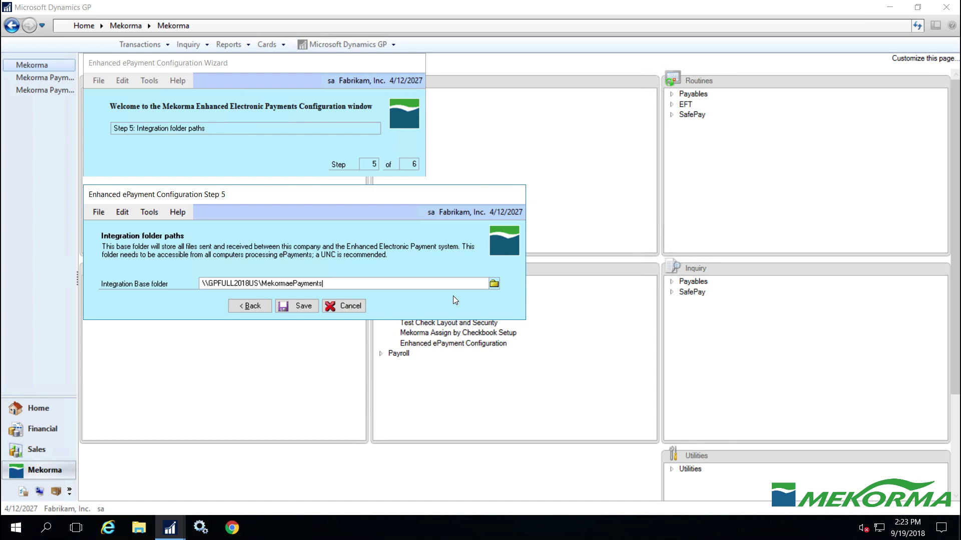
- Save the integration base folder \\GPFULL2018US\MekormaePayments, send the Vendor Master file and close the configuration wizard
left_click(307, 305)
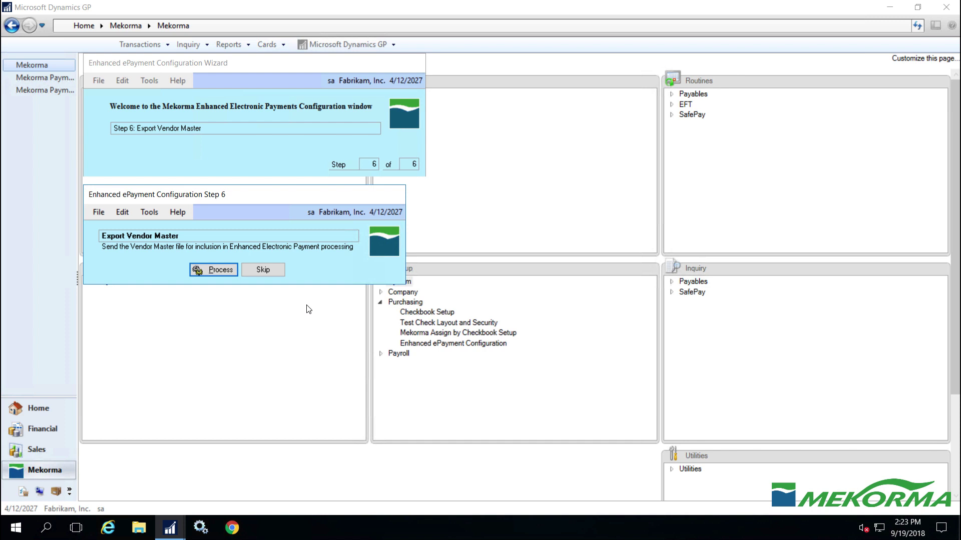
left_click(223, 269)
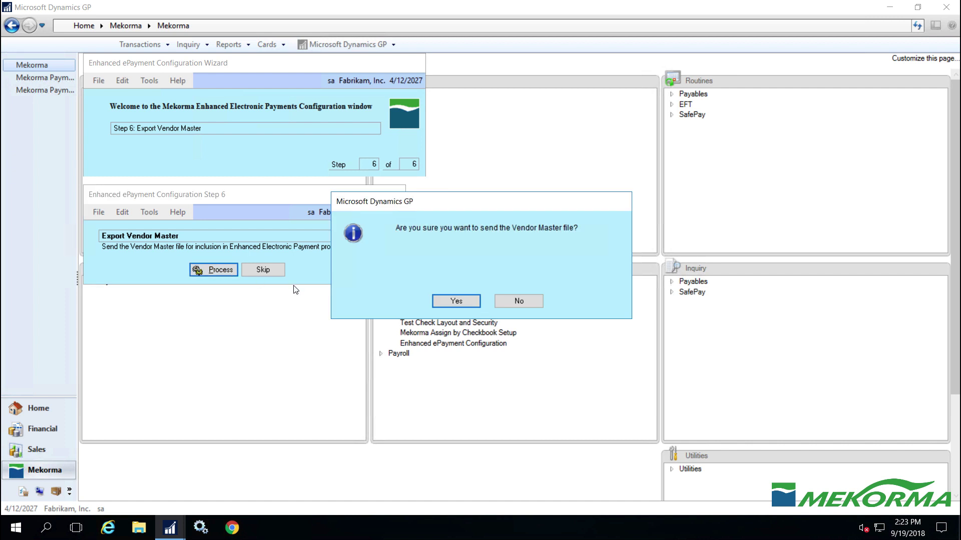
left_click(449, 304)
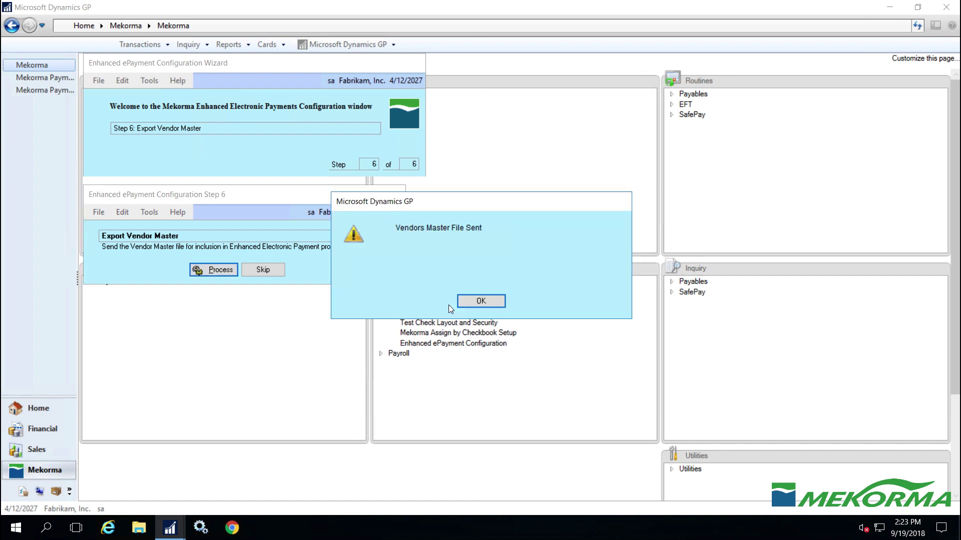
left_click(478, 306)
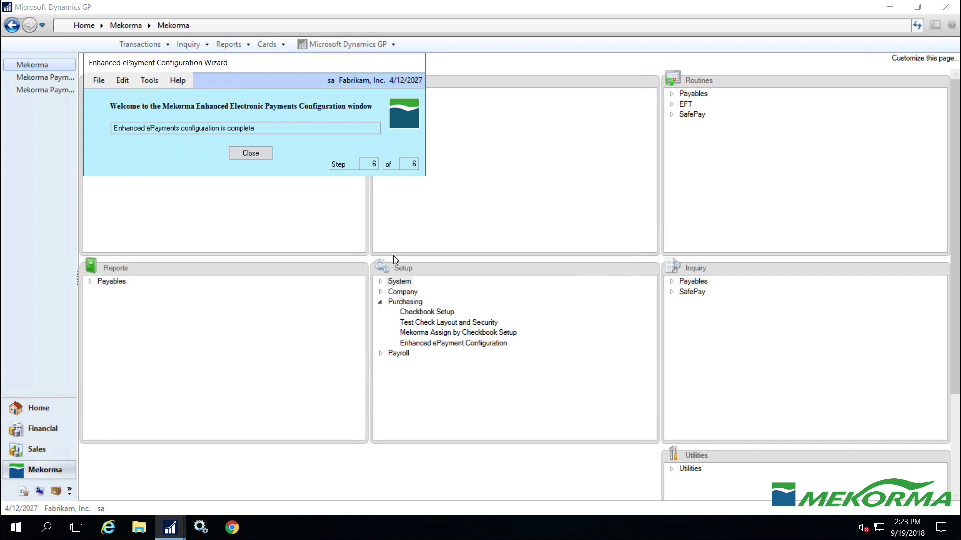
left_click(258, 155)
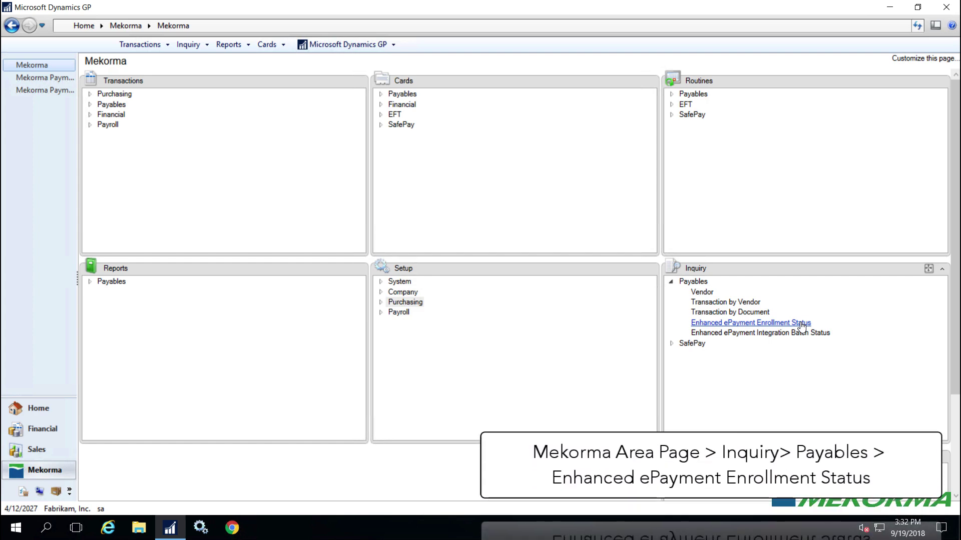
- Open the Enhanced ePayment Enrollment Status inquiry for payables
left_click(801, 323)
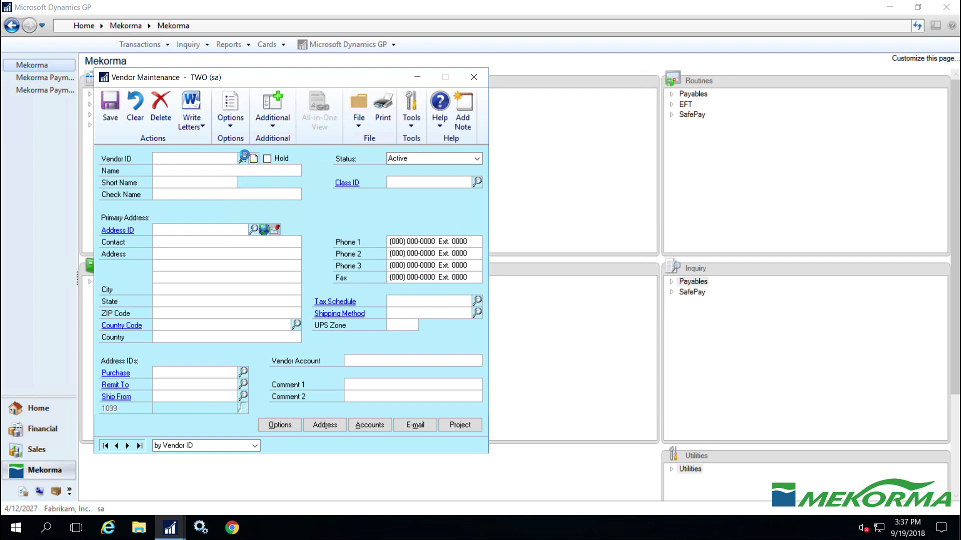
- Change the Enhanced ePayment status of vendor ALLENSON0001 to Local Processing
left_click(243, 158)
left_click(236, 269)
left_click(138, 149)
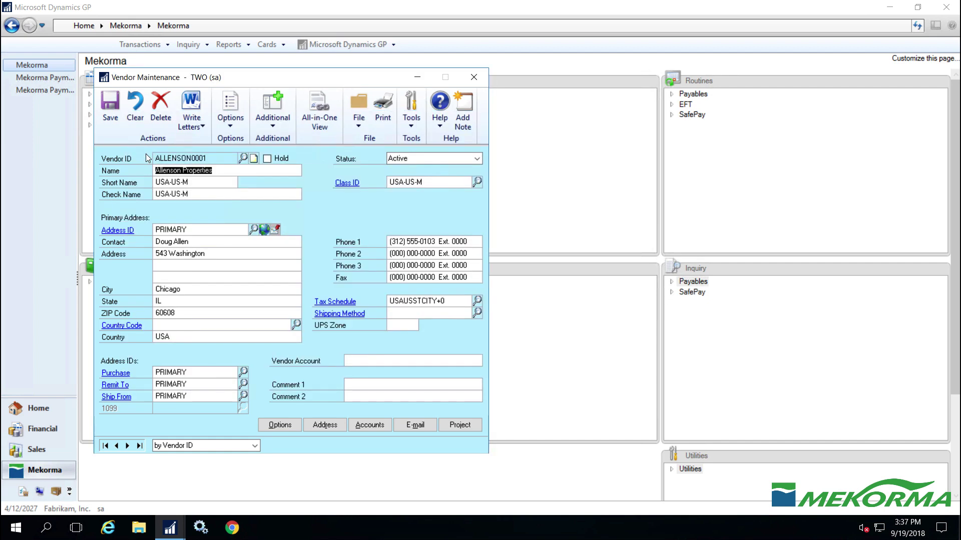
left_click(272, 120)
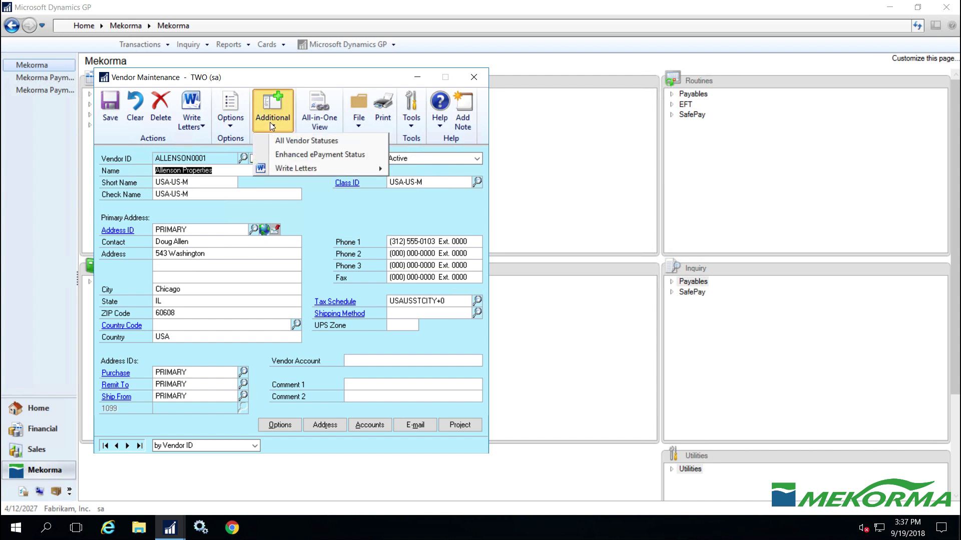
left_click(274, 155)
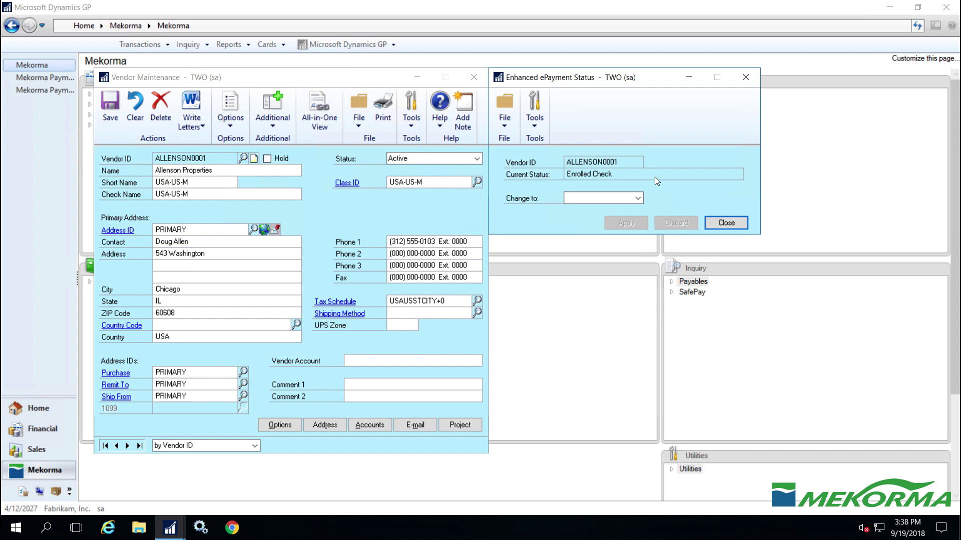
left_click(638, 199)
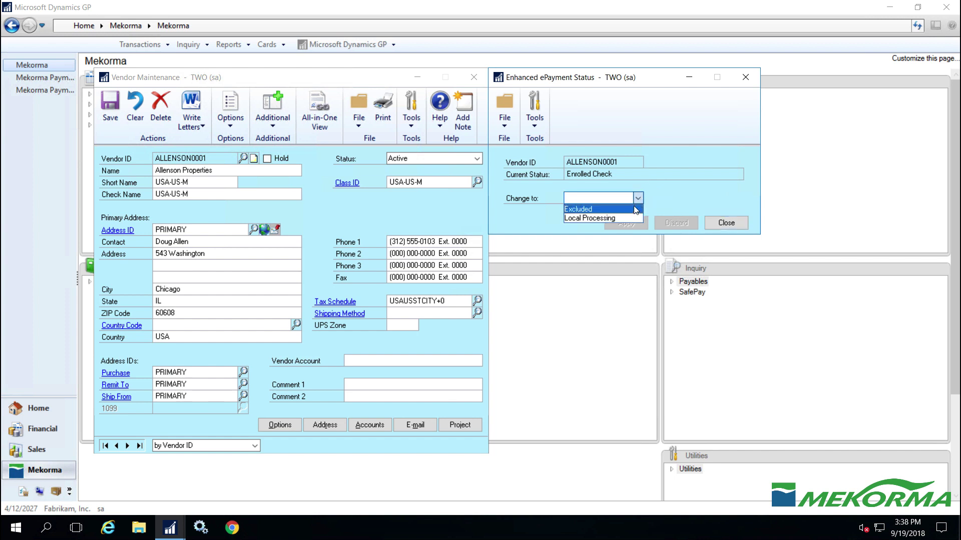
left_click(621, 218)
left_click(626, 223)
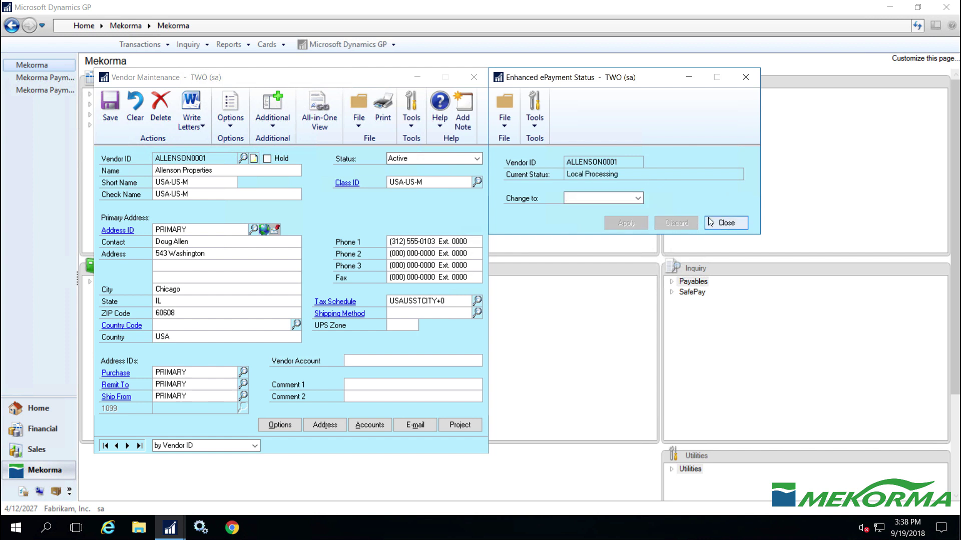
left_click(719, 222)
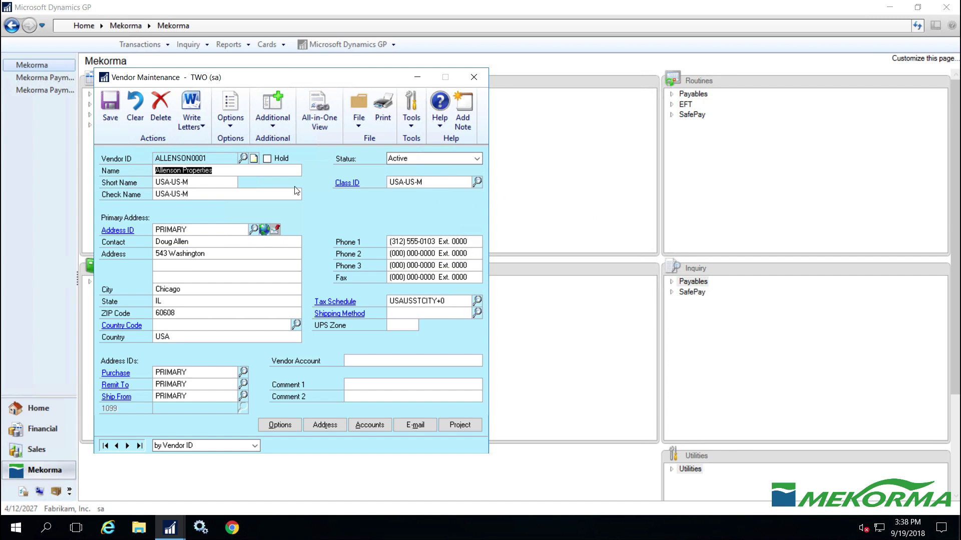
- Load vendor BLOOMING0001 in Vendor Maintenance and exclude it from Enhanced ePayment
left_click(242, 158)
left_click(230, 329)
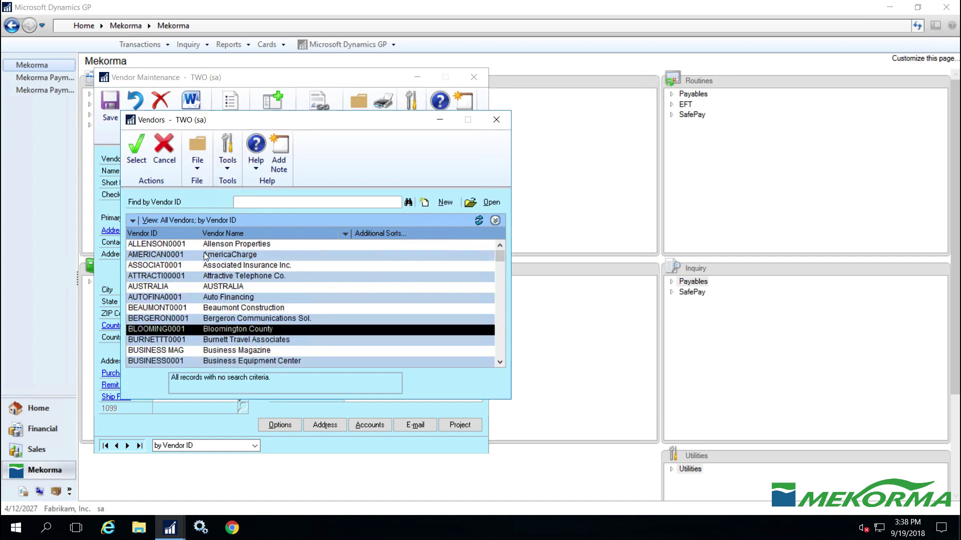
left_click(142, 148)
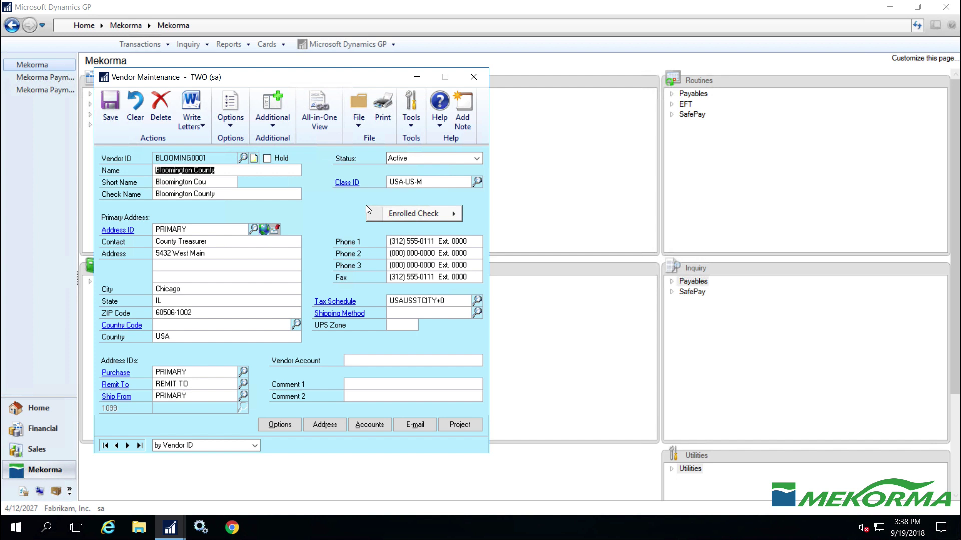
mouse_move(396, 220)
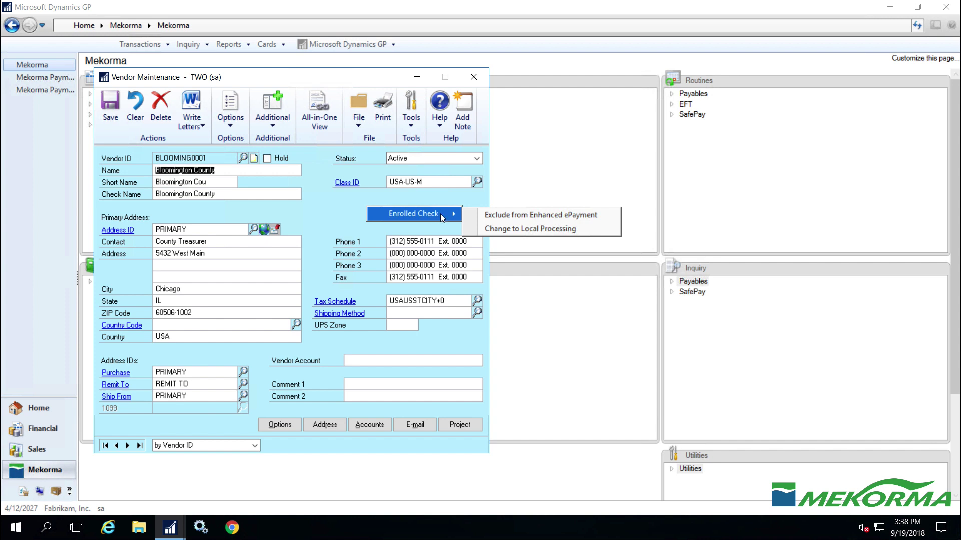
left_click(486, 215)
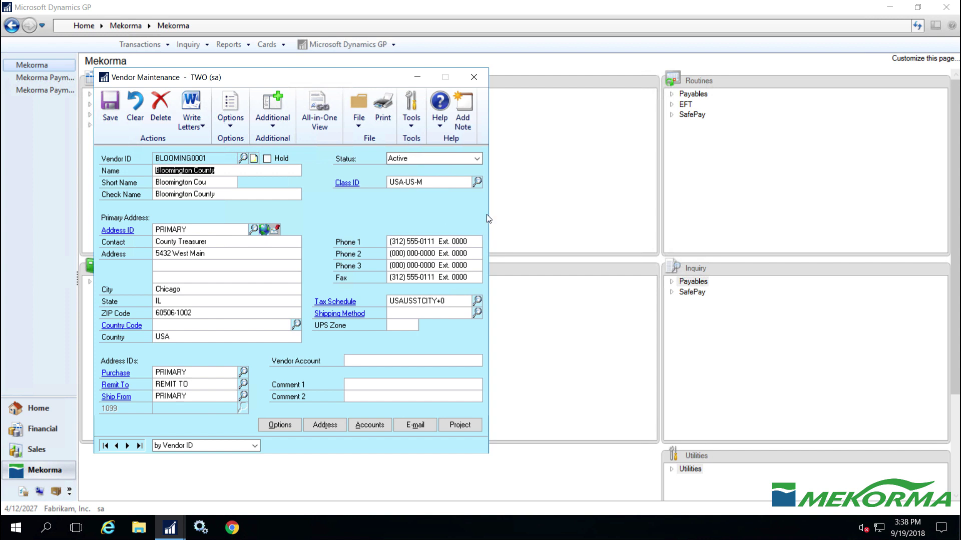
- Enroll vendor BLOOMING0001 in Enhanced ePayment again and check its status
right_click(379, 201)
mouse_move(494, 208)
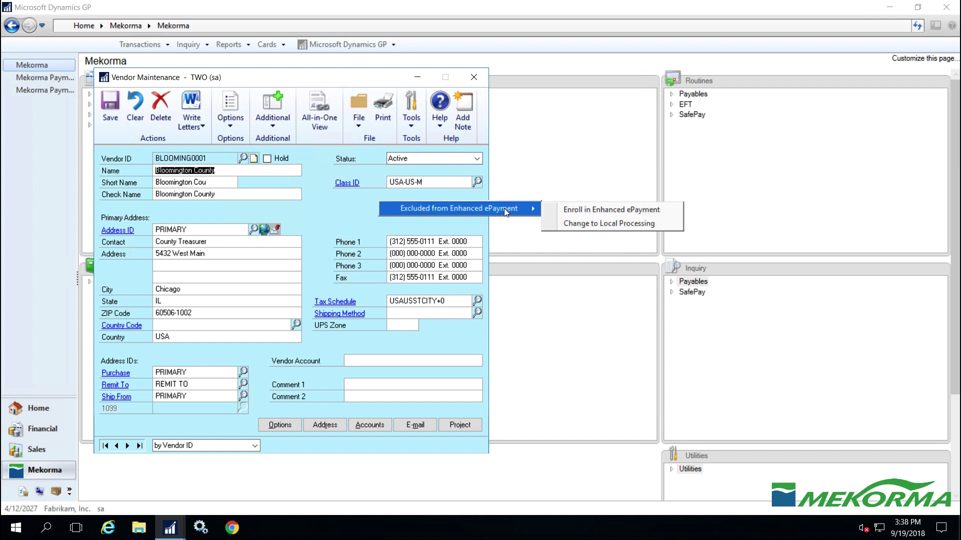
left_click(576, 214)
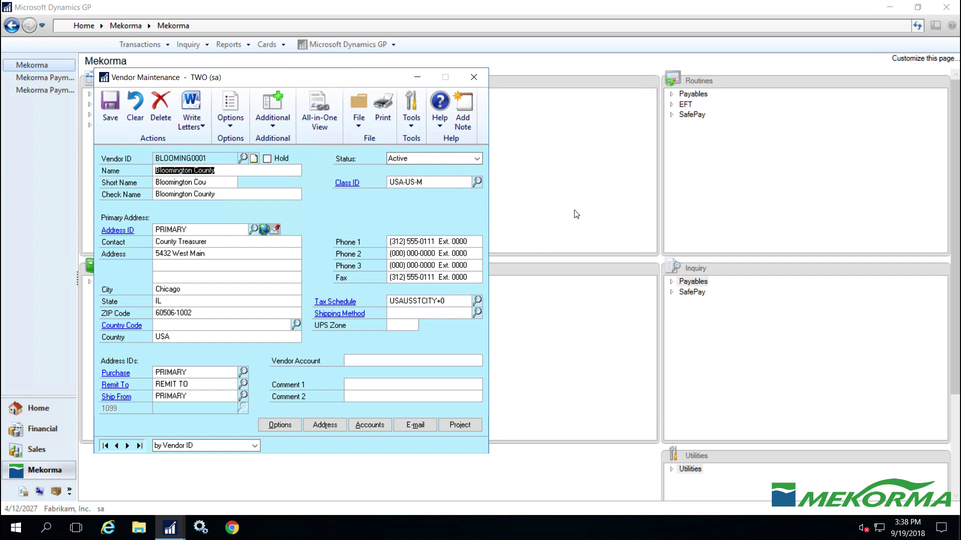
right_click(439, 215)
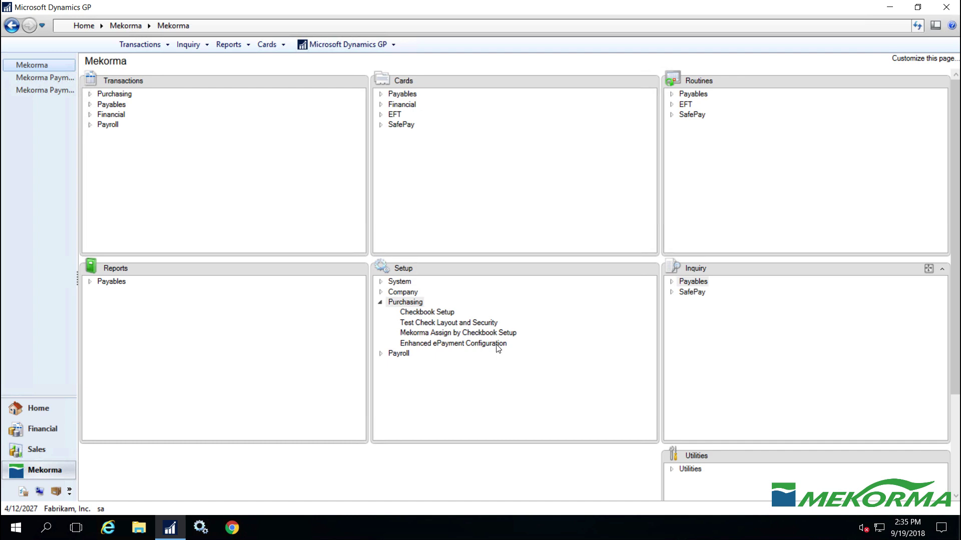
- Send the Vendor Master file again from the Enhanced ePayment Configuration window
left_click(498, 344)
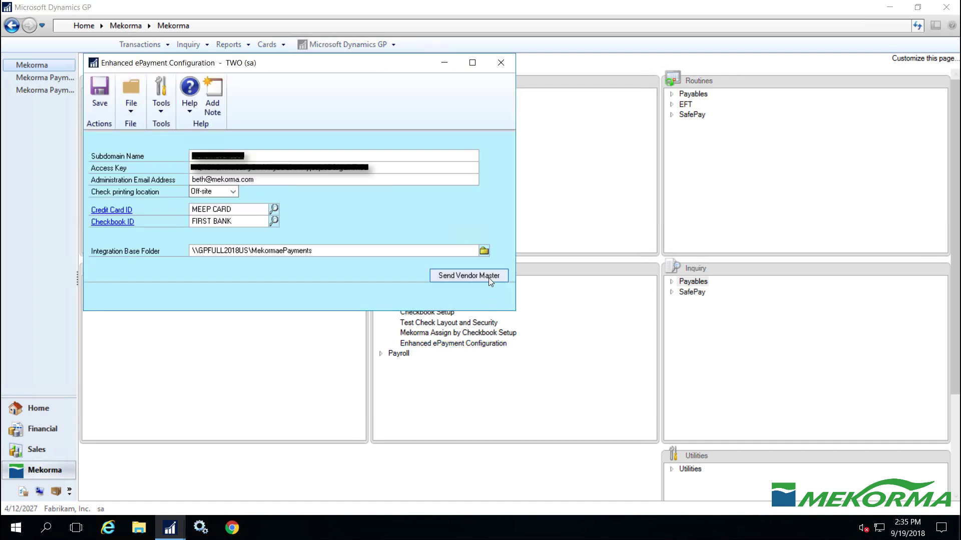
left_click(488, 276)
left_click(489, 298)
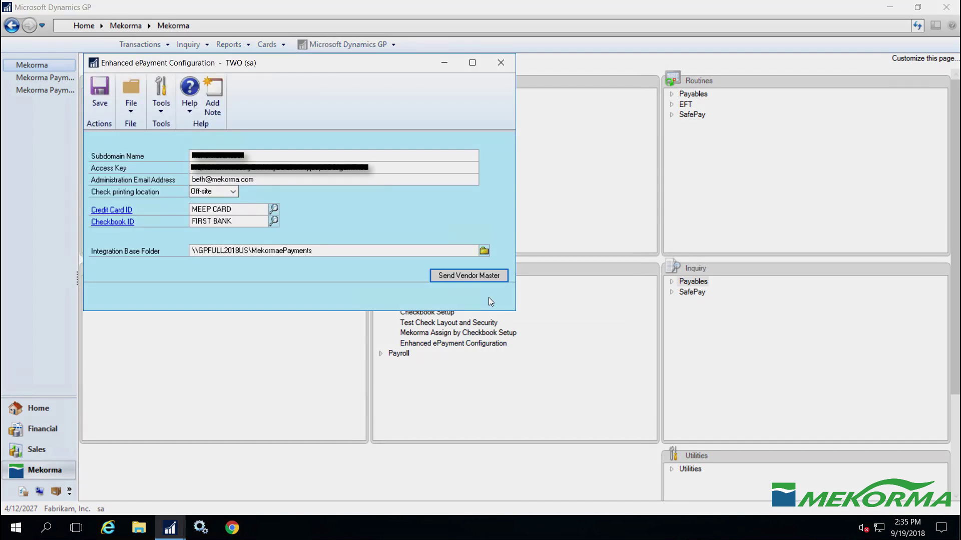